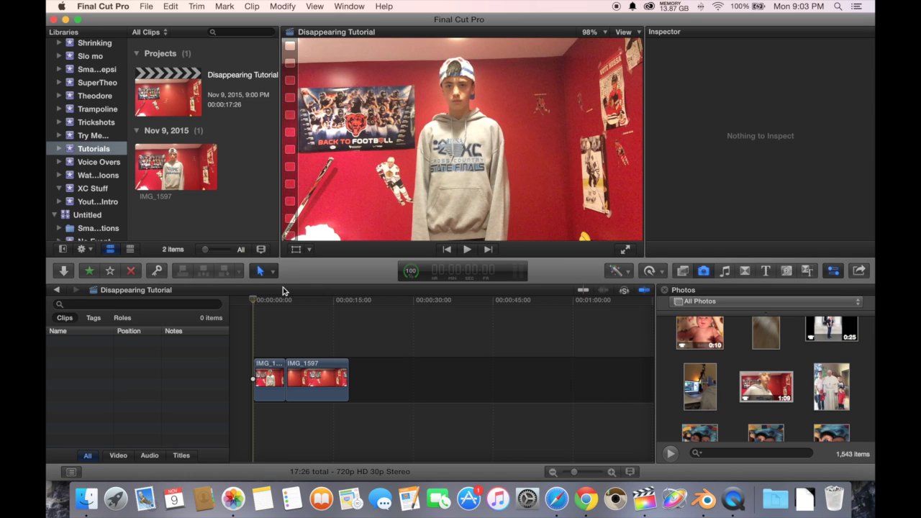
# Play the 6-second IMG_1597 person clip, then scrub ahead into the empty-room footage
pyautogui.click(250, 307)
pyautogui.press('space')
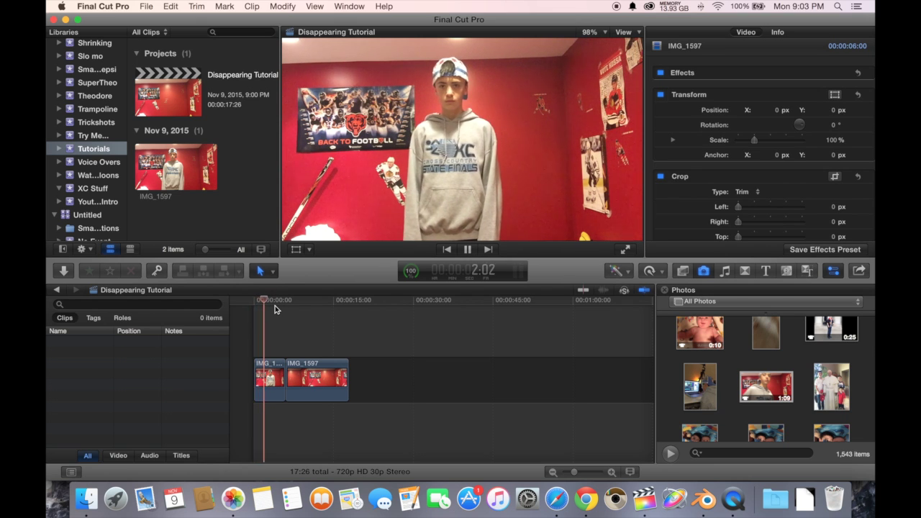
pyautogui.press('space')
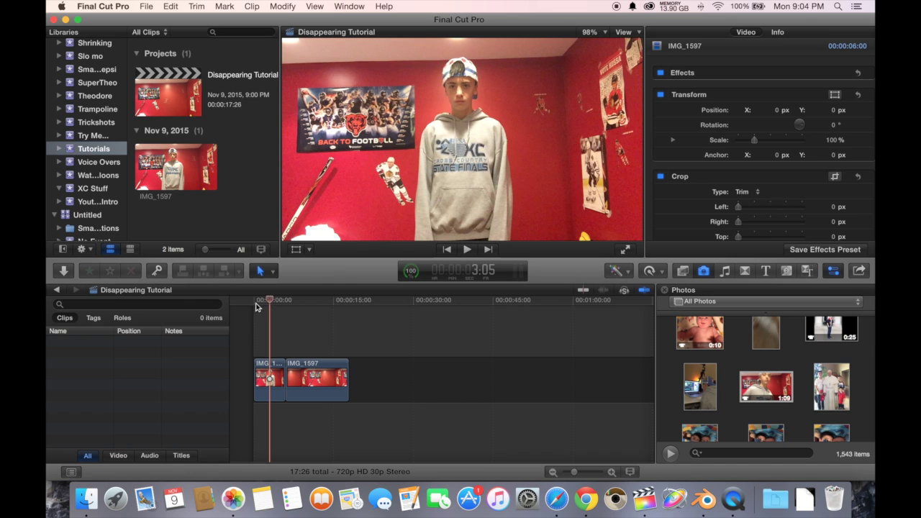
pyautogui.moveTo(295, 300); pyautogui.dragTo(254, 344)
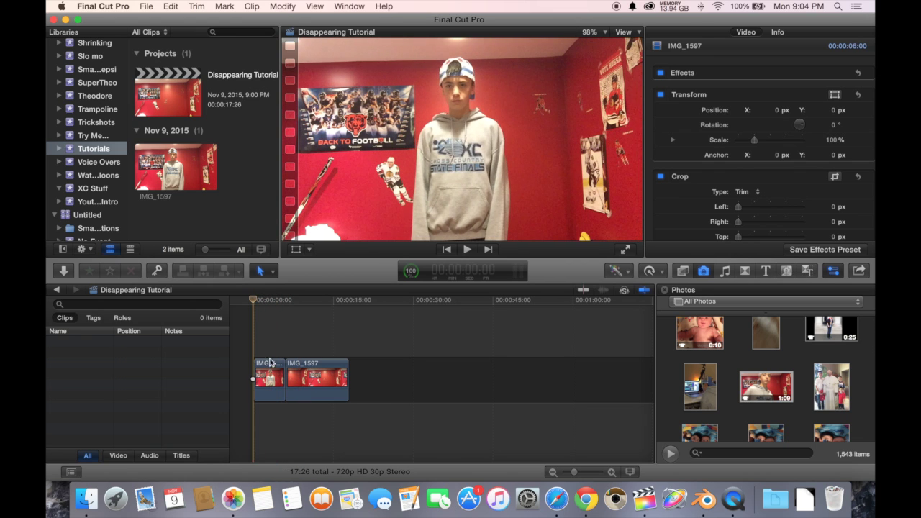
# Test the first IMG_1597 clip's Compositing opacity at 0%, then restore it to 100%
pyautogui.click(272, 370)
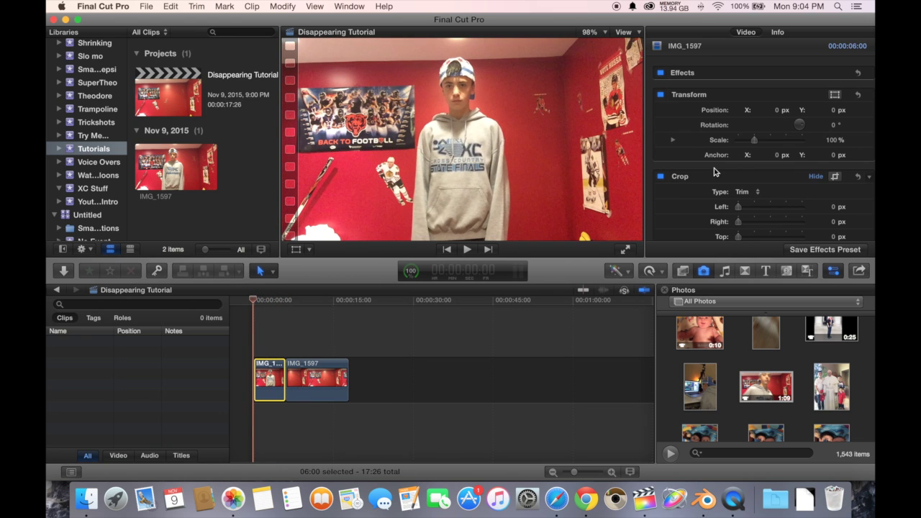
pyautogui.scroll(-6, 712, 167)
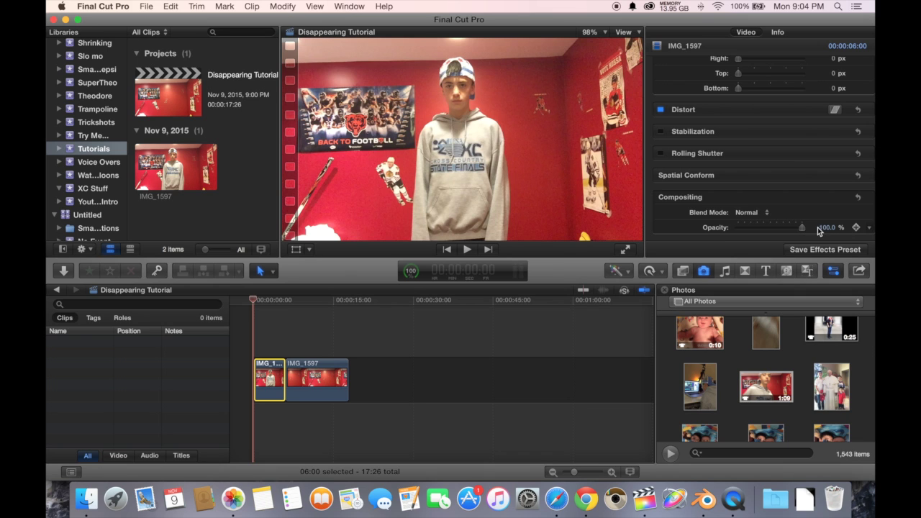
pyautogui.moveTo(803, 231); pyautogui.dragTo(736, 232)
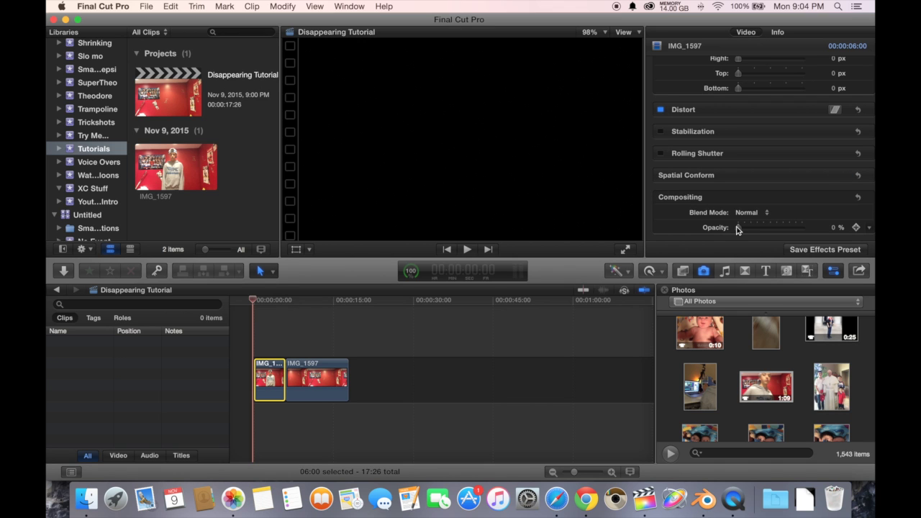
pyautogui.moveTo(741, 231); pyautogui.dragTo(827, 230)
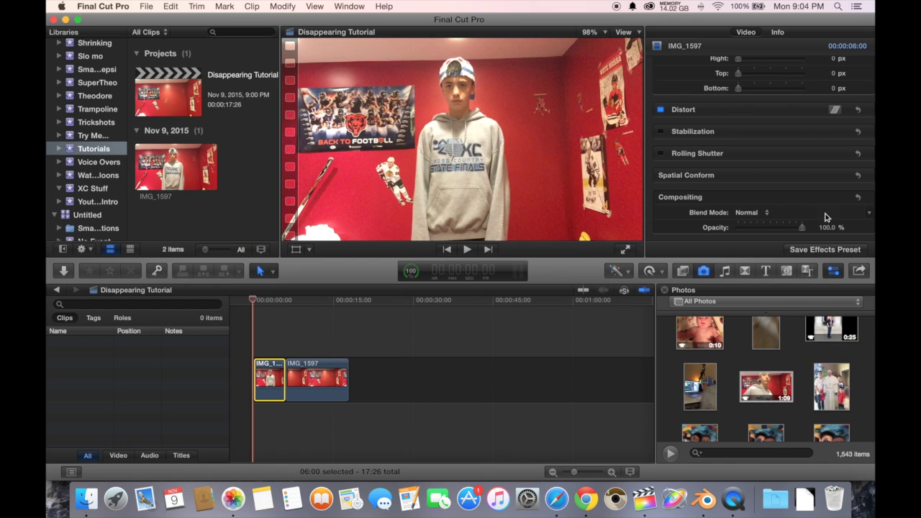
# Keyframe the first clip's opacity at 100% at its start and 0% at 5:29
pyautogui.moveTo(855, 231)
pyautogui.click(857, 228)
pyautogui.click(285, 300)
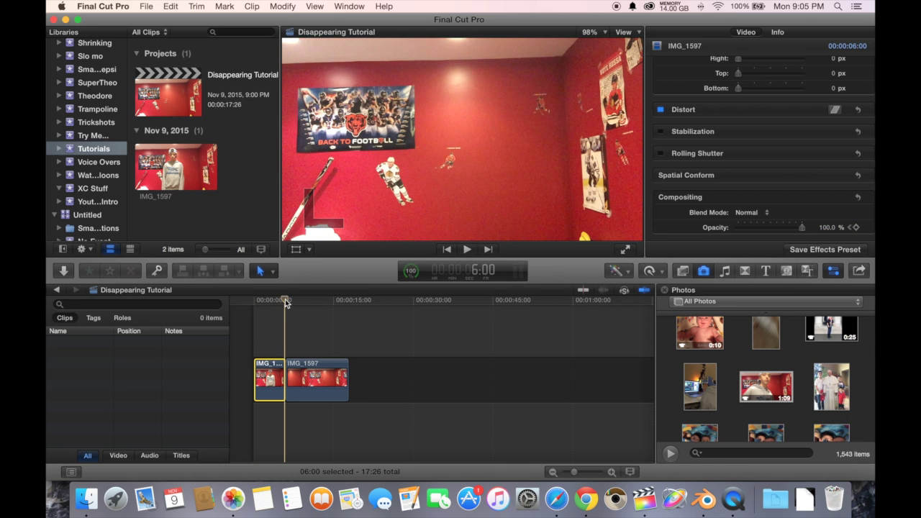
pyautogui.press('Left')
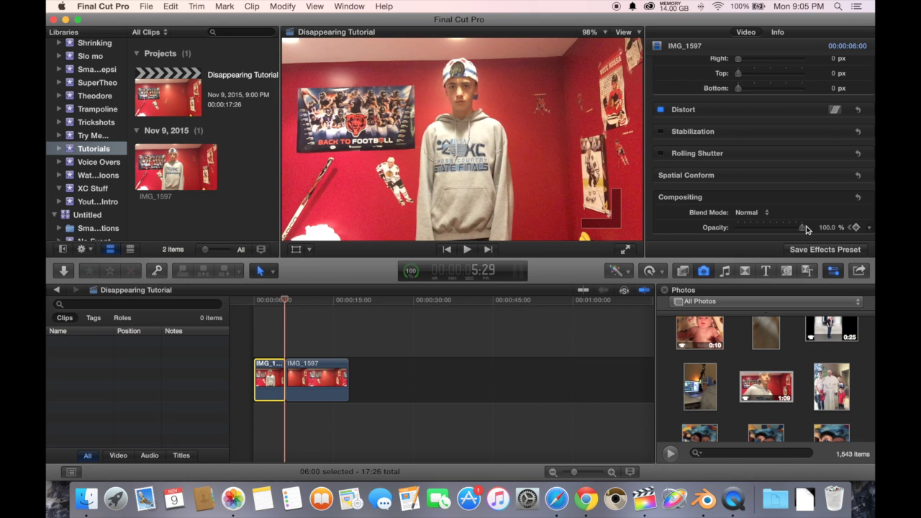
pyautogui.moveTo(803, 228); pyautogui.dragTo(717, 232)
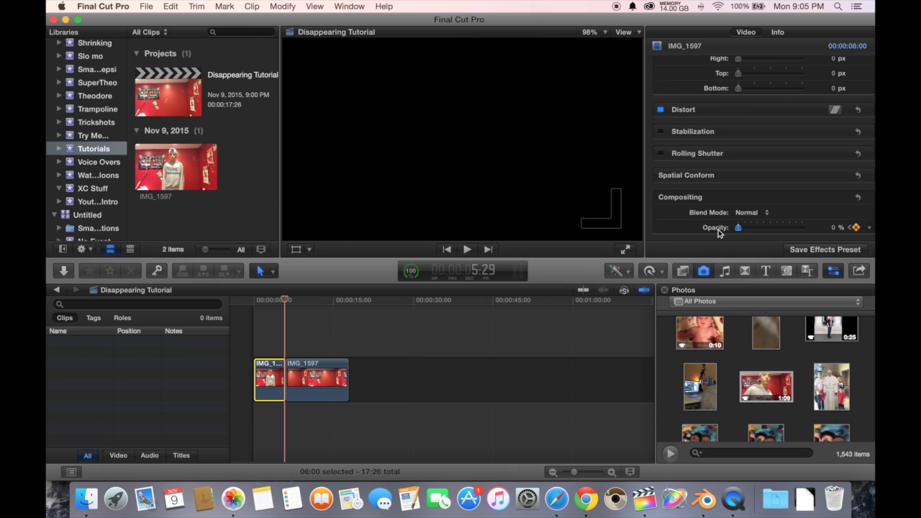
# Play the opacity fade from the timeline start, then return to the 6:00 clip boundary
pyautogui.click(244, 302)
pyautogui.click(467, 249)
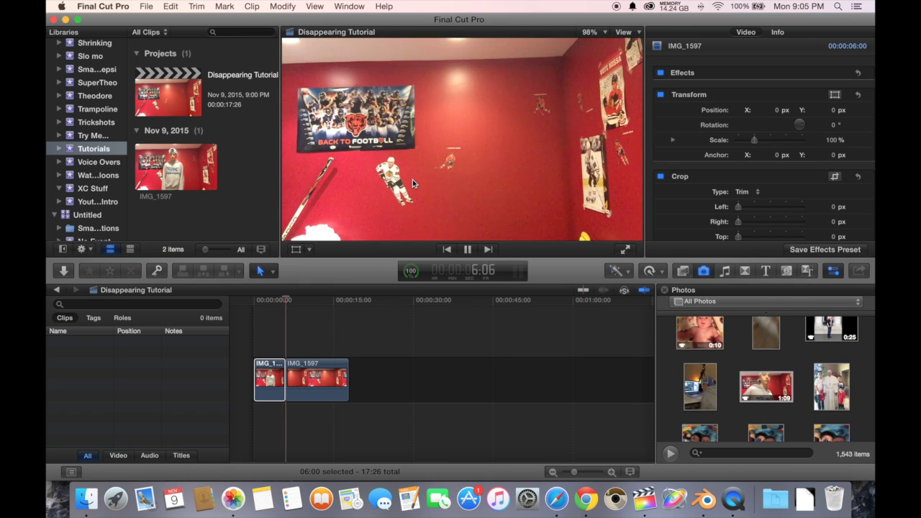
pyautogui.press('space')
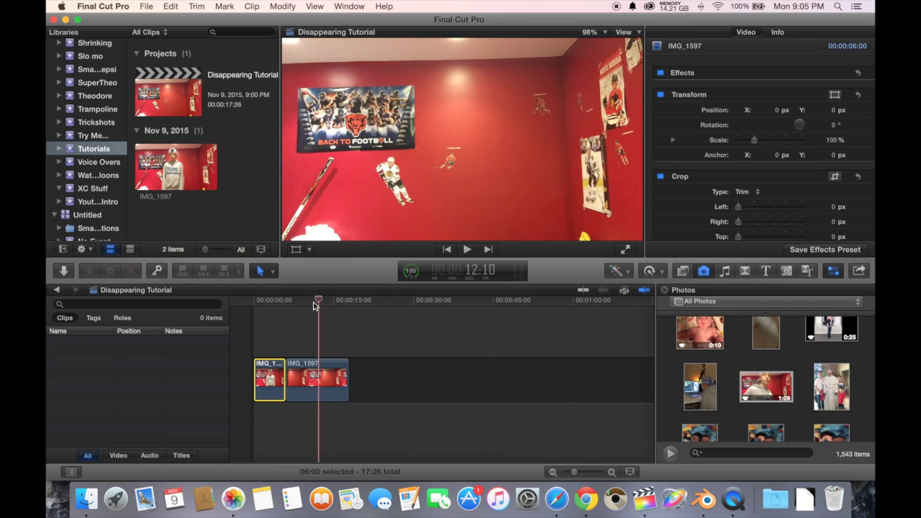
pyautogui.click(285, 308)
# Connect the empty-room clip beneath the fading clip at 0:00 and trim it to a 7:16 project
pyautogui.press('Left')
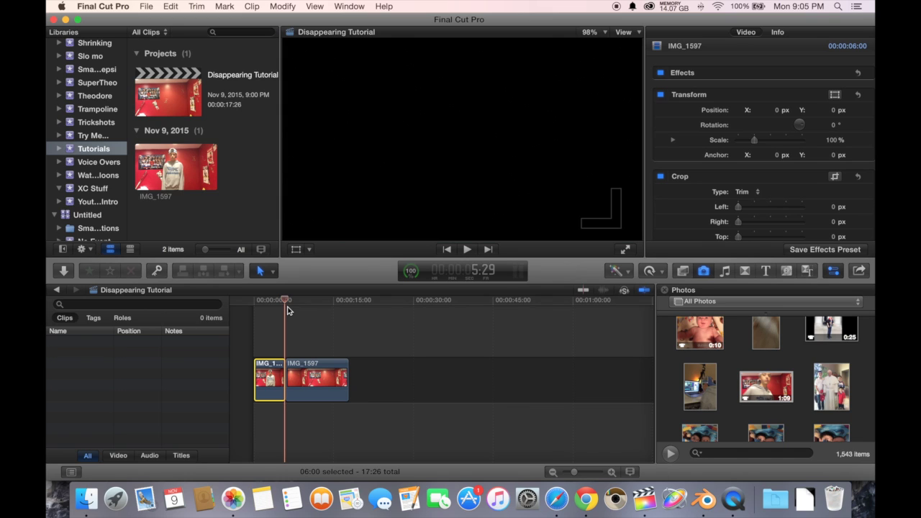
pyautogui.moveTo(315, 375); pyautogui.dragTo(294, 425)
pyautogui.click(245, 300)
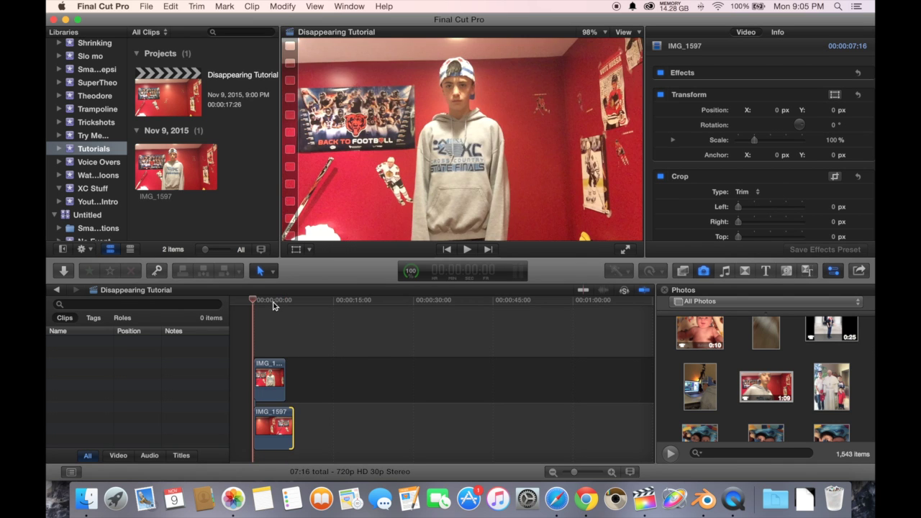
pyautogui.moveTo(273, 302); pyautogui.dragTo(281, 302)
pyautogui.press('Right')
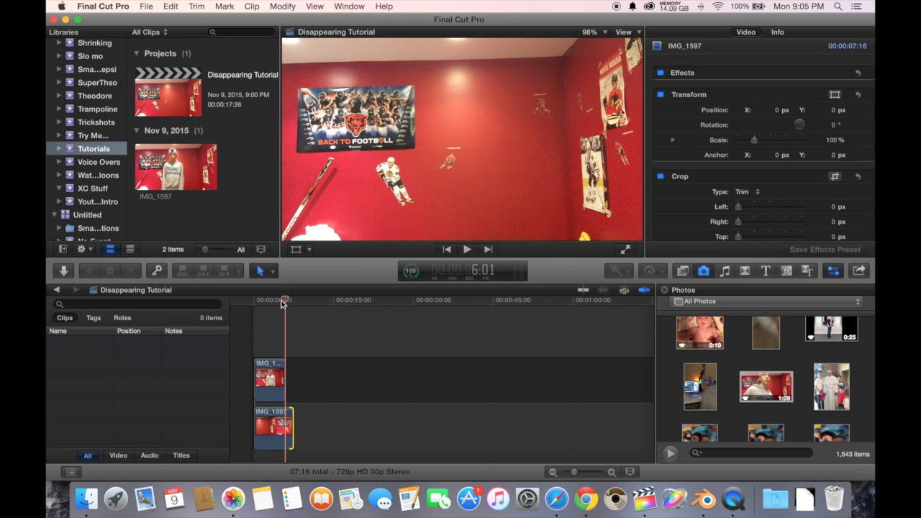
pyautogui.press('Right')
pyautogui.press('Right')
pyautogui.press('Right')
pyautogui.press('Right')
pyautogui.press('Right')
pyautogui.press('Right')
pyautogui.press('Right')
pyautogui.press('Right')
pyautogui.press('Right')
pyautogui.press('Right')
pyautogui.press('Right')
pyautogui.press('Right')
pyautogui.press('Right')
pyautogui.press('Right')
pyautogui.press('Right')
pyautogui.press('Right')
pyautogui.press('Right')
pyautogui.press('Right')
pyautogui.press('Right')
pyautogui.press('Right')
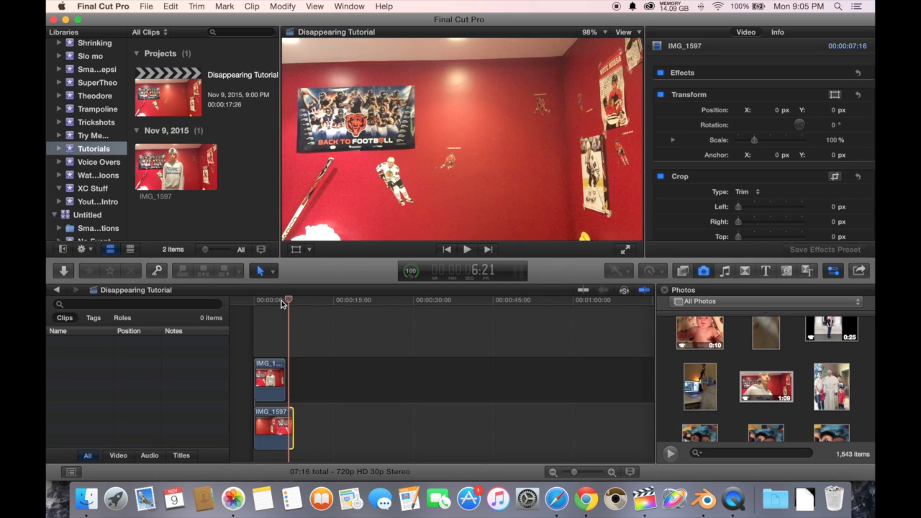
pyautogui.click(249, 304)
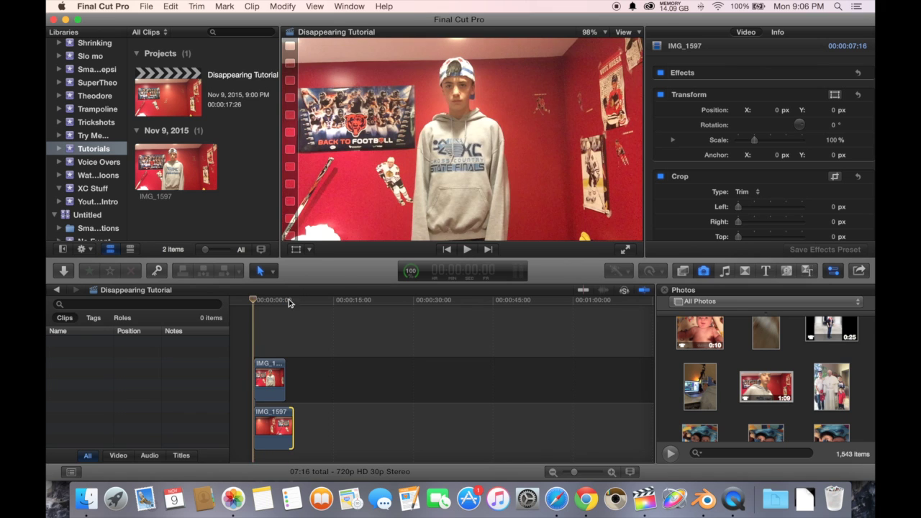
pyautogui.click(467, 250)
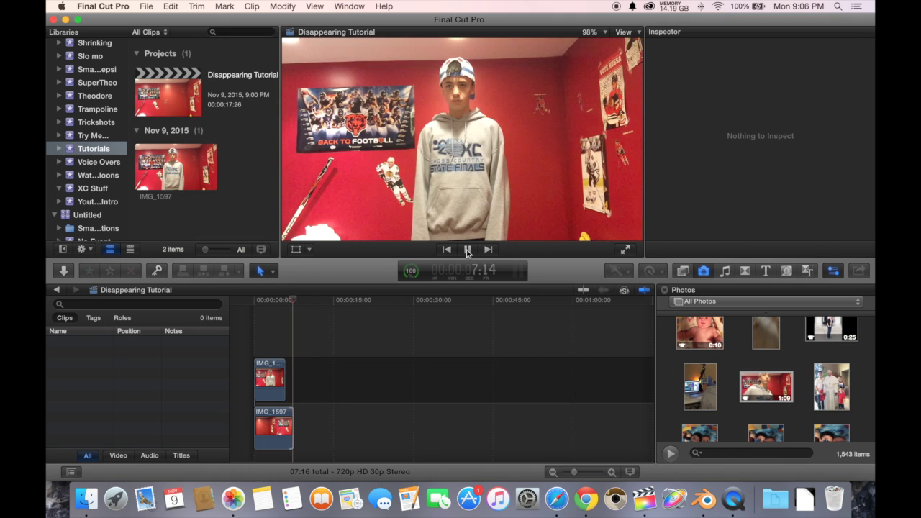
pyautogui.click(467, 250)
pyautogui.click(468, 250)
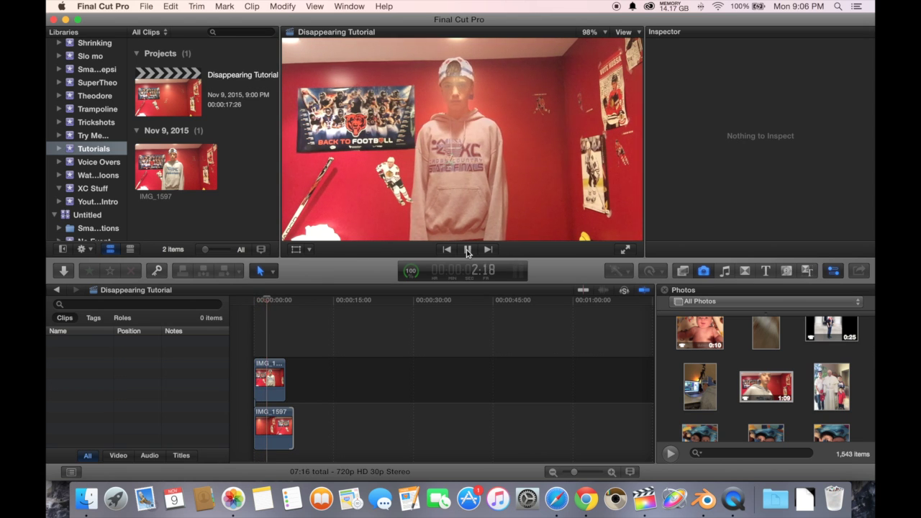
pyautogui.click(467, 250)
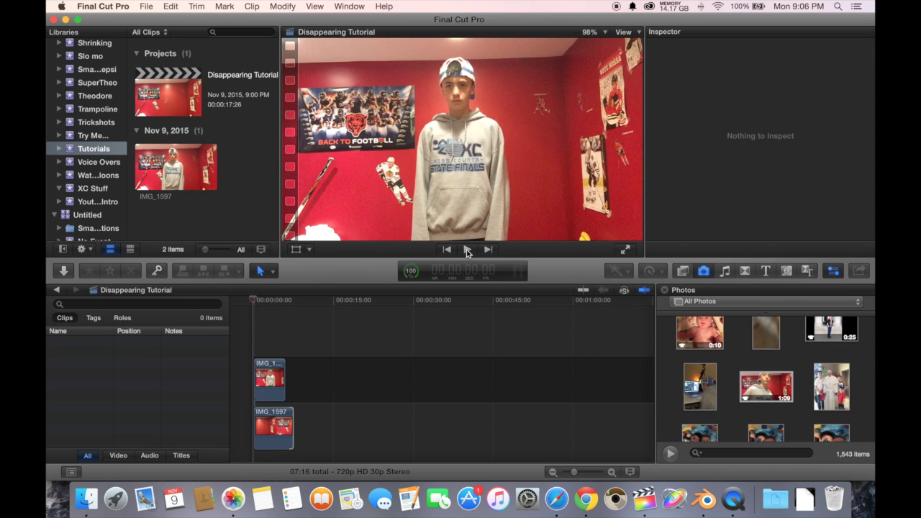